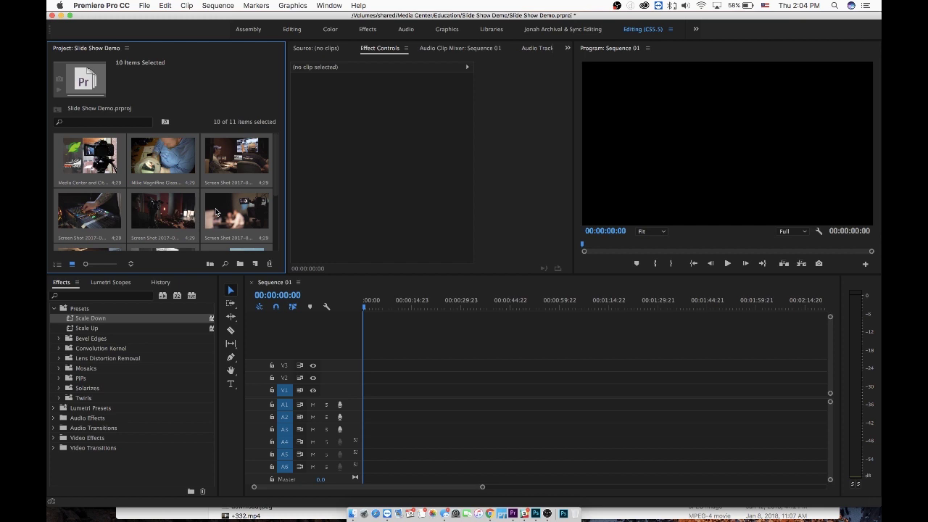
- Automate the ten photos sequentially onto V1 of Sequence 01 with default transitions, then select the clips
click(210, 265)
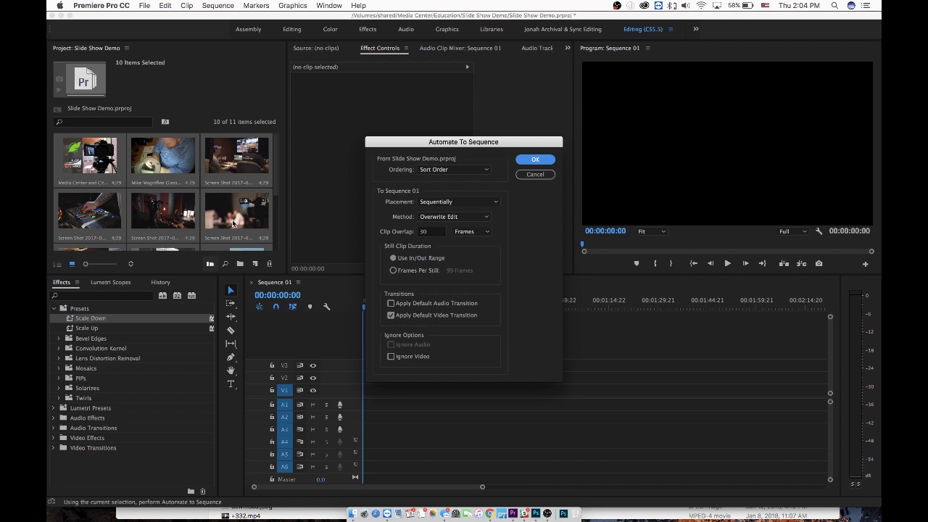
click(534, 159)
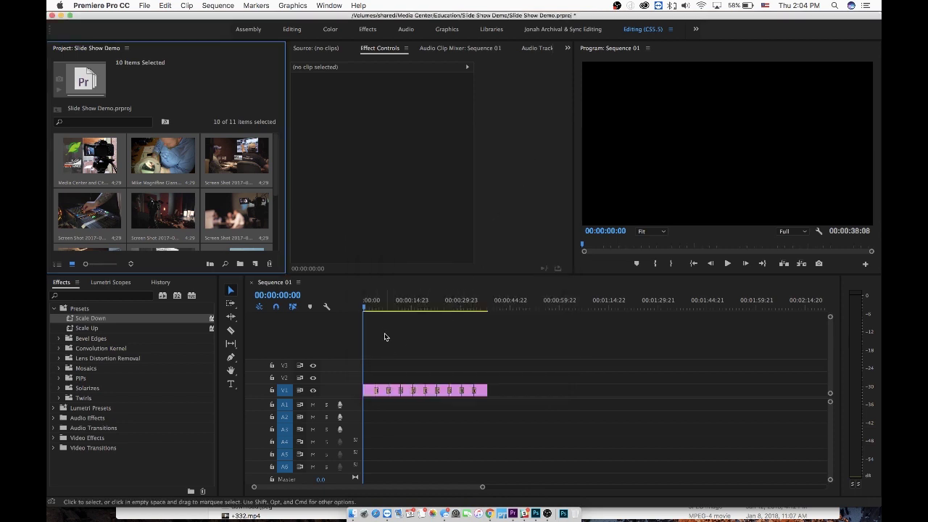
mouse_move(365, 309)
mouse_down()
mouse_move(430, 311)
mouse_move(369, 325)
mouse_up()
drag(510, 374, 369, 410)
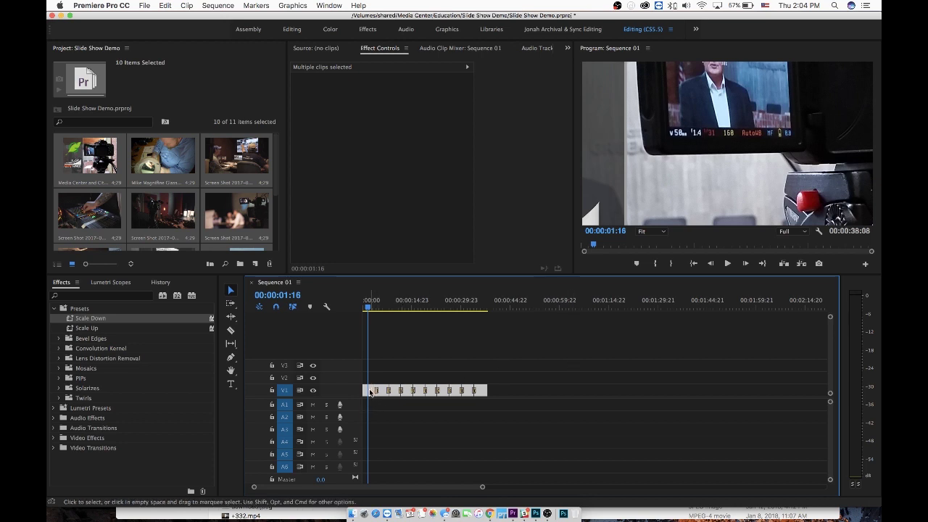
- Scale all the V1 photos to frame size, then select only the first photo clip
right_click(369, 392)
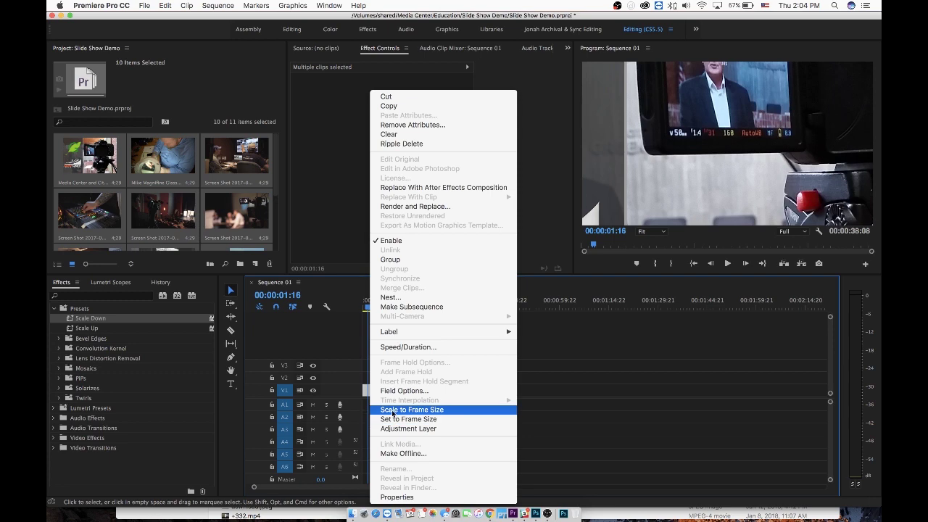
click(413, 412)
click(377, 376)
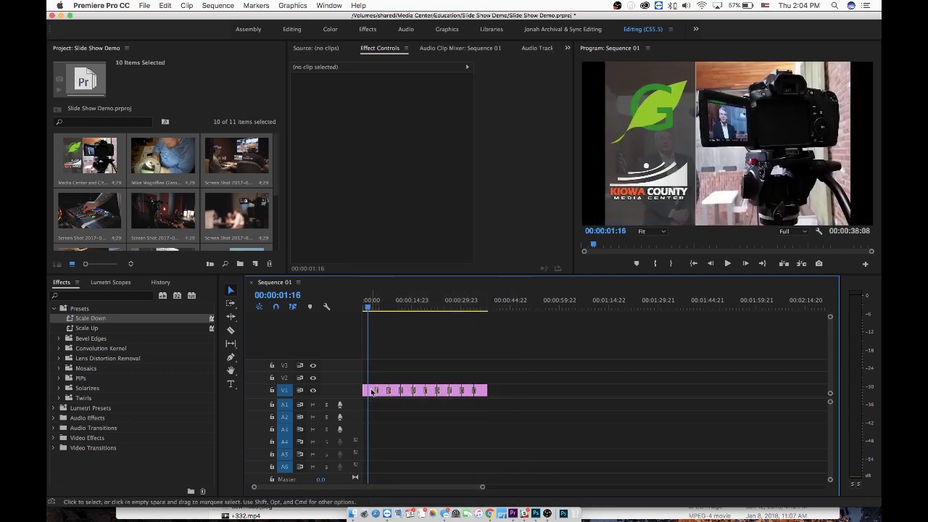
click(372, 390)
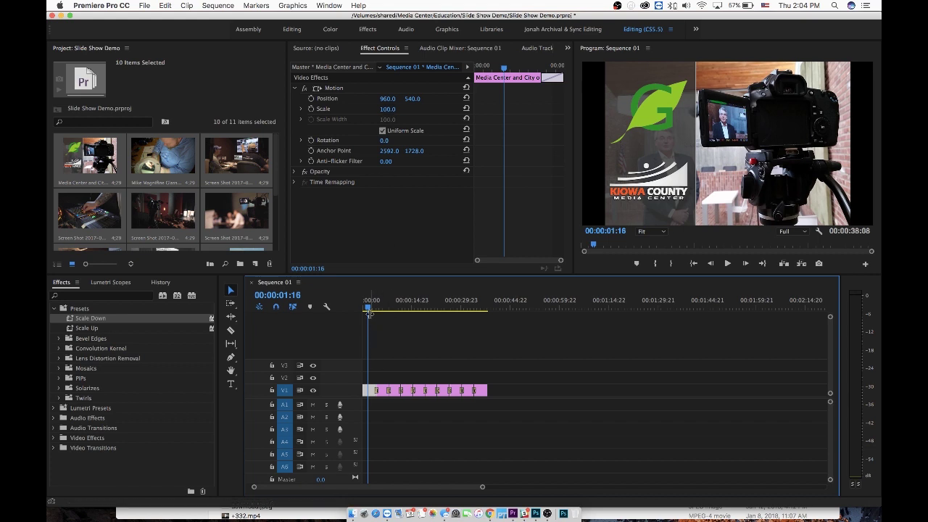
- Keyframe the first photo's Scale from 100 at the start to 105 at the clip's end
drag(368, 312, 363, 311)
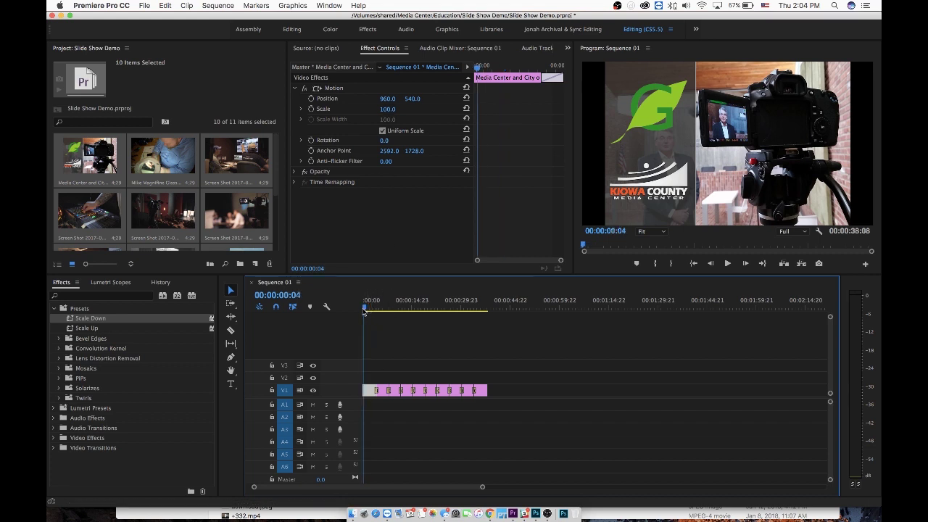
click(311, 110)
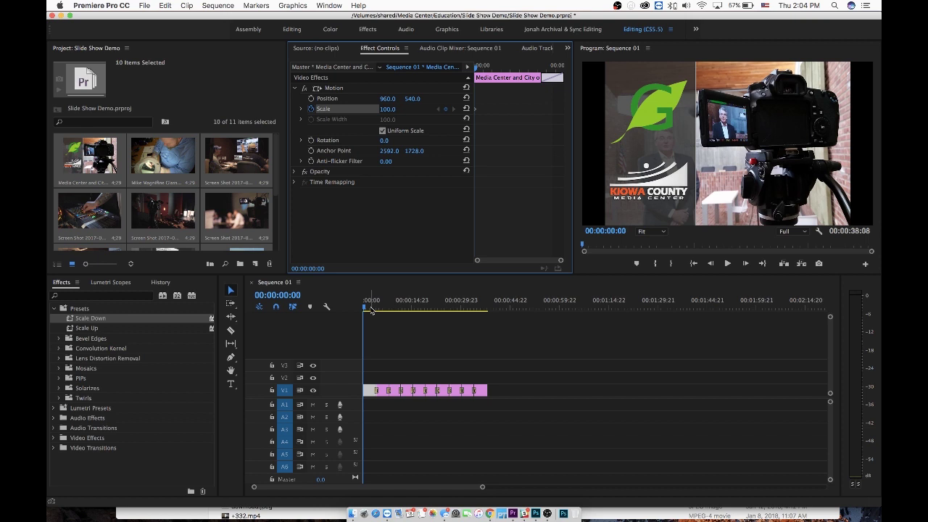
drag(368, 306, 370, 307)
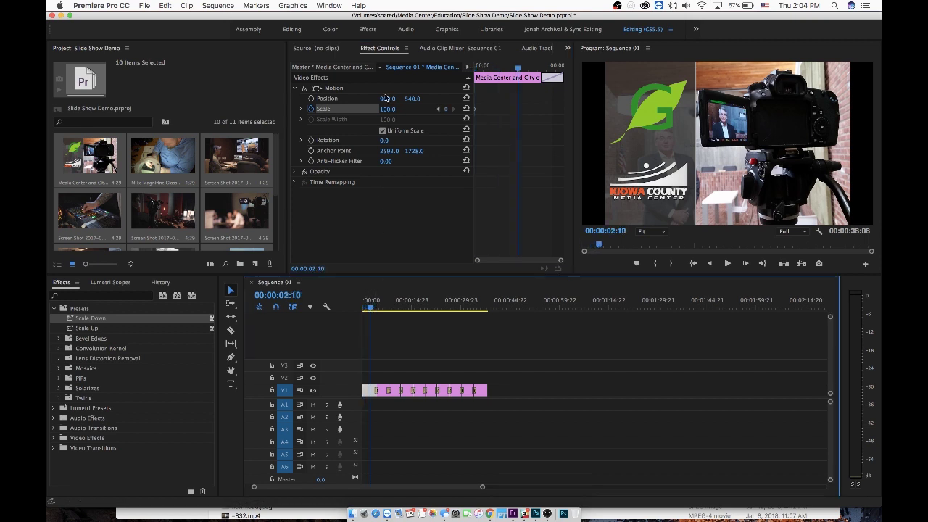
click(386, 109)
text(10)
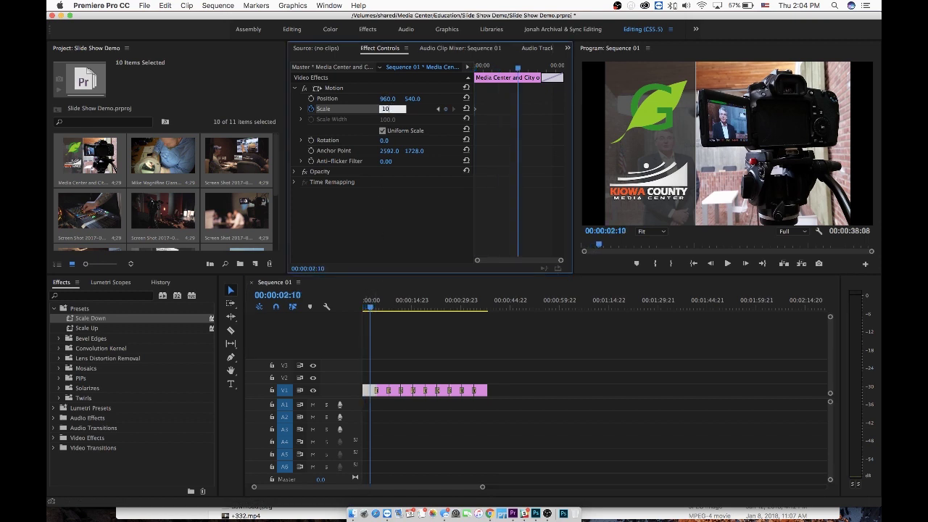
text(5)
key(Return)
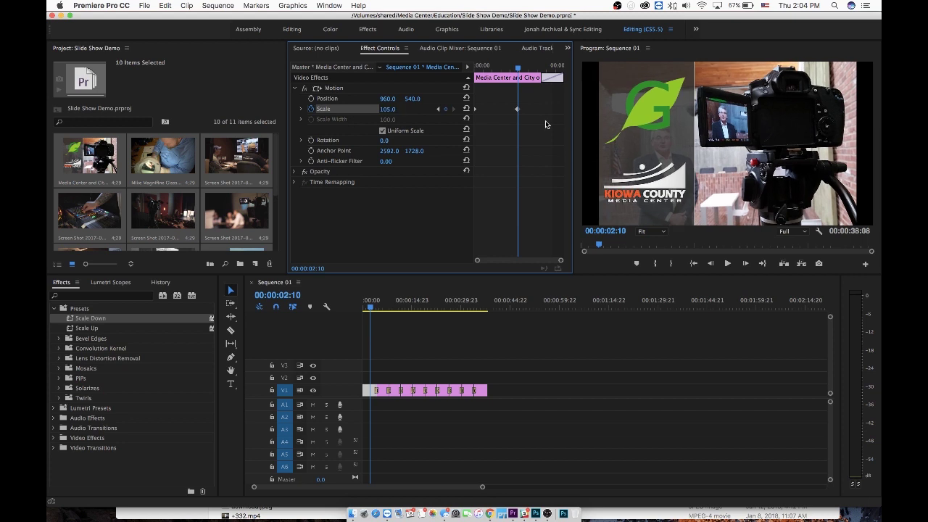
drag(517, 109, 568, 111)
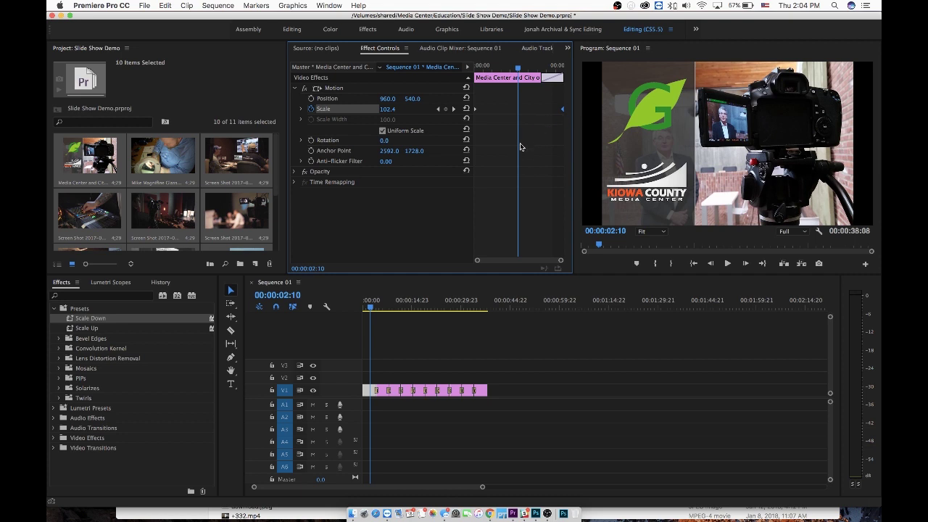
click(332, 89)
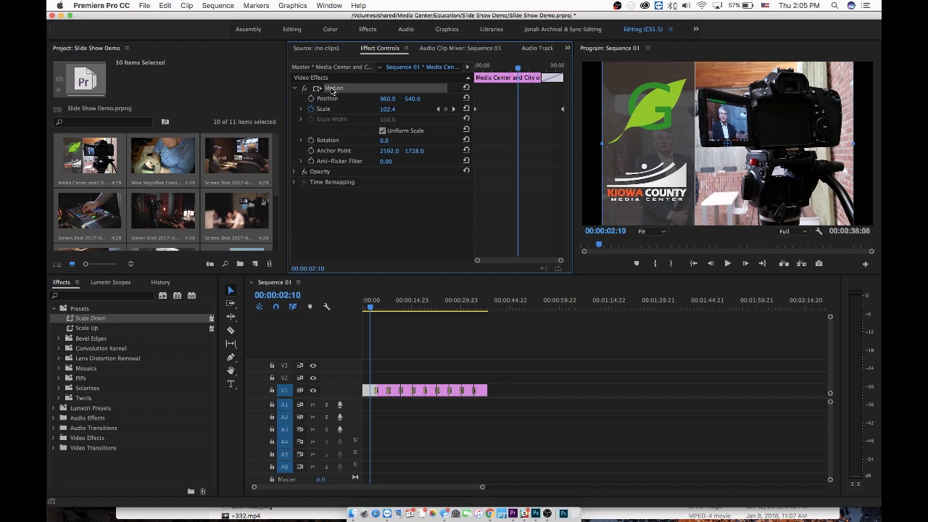
- Save the first clip's Motion settings as the 'Scale Up' preset
right_click(332, 89)
click(346, 106)
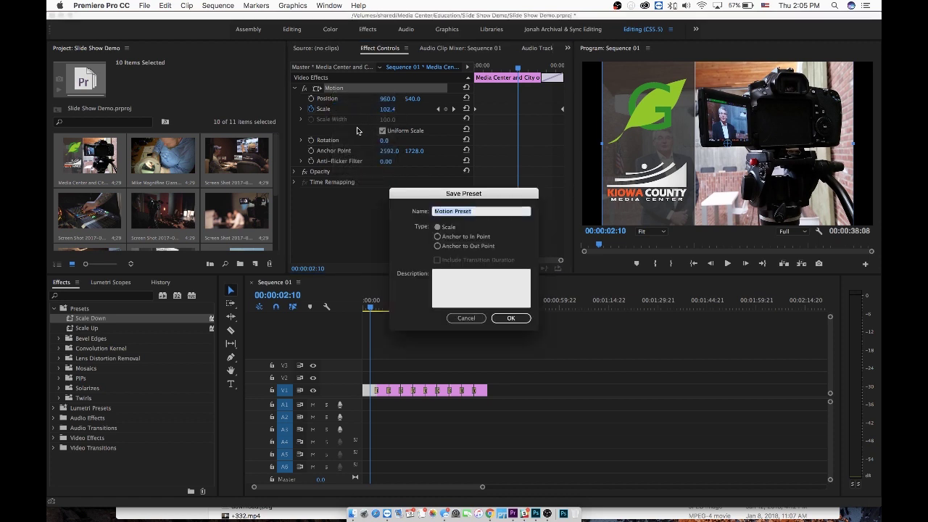
text(Scale)
key(Return)
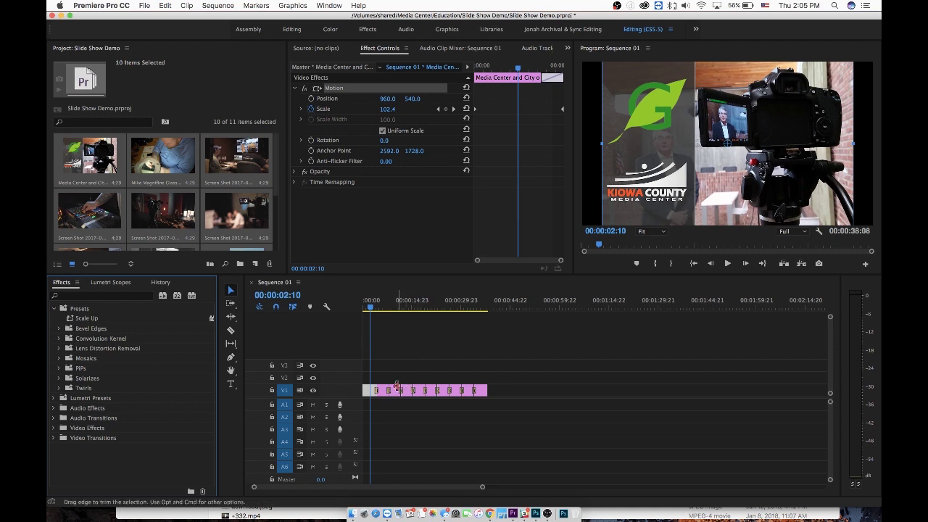
- Add more V1 photo clips to the selection and apply the Scale Up preset to them
shift+click(396, 391)
shift+click(407, 392)
shift+click(421, 392)
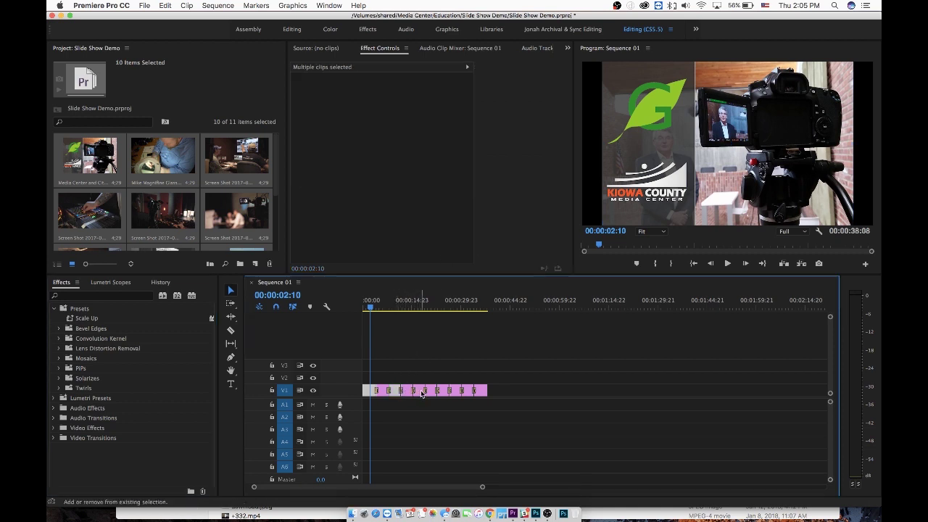
shift+click(437, 391)
shift+click(457, 391)
shift+click(469, 392)
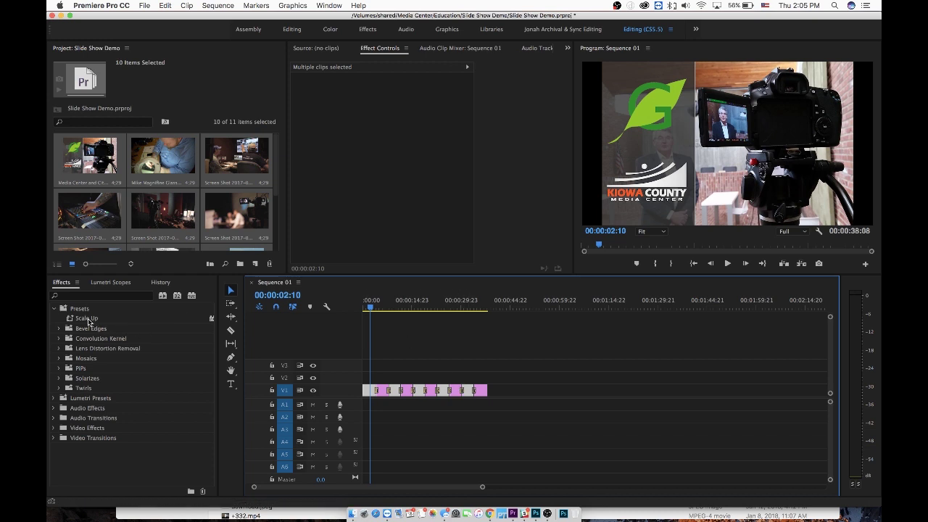
click(55, 308)
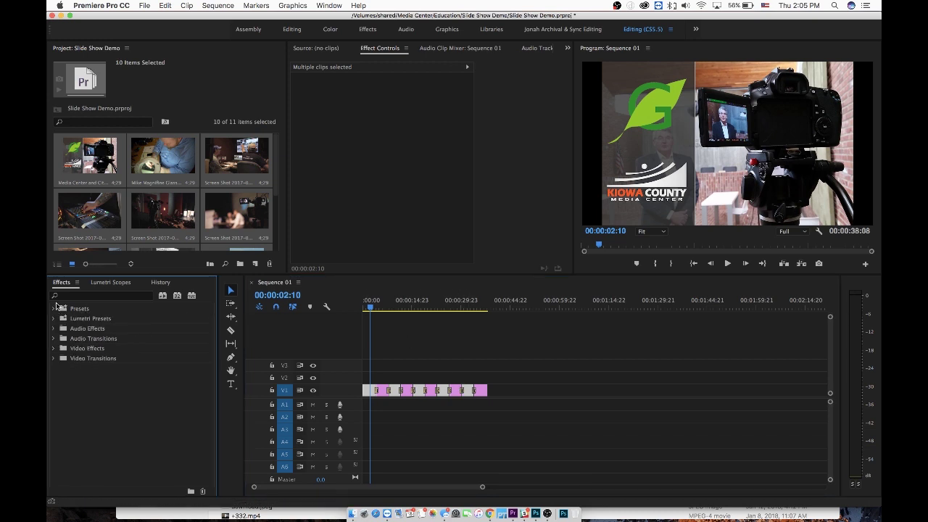
click(54, 309)
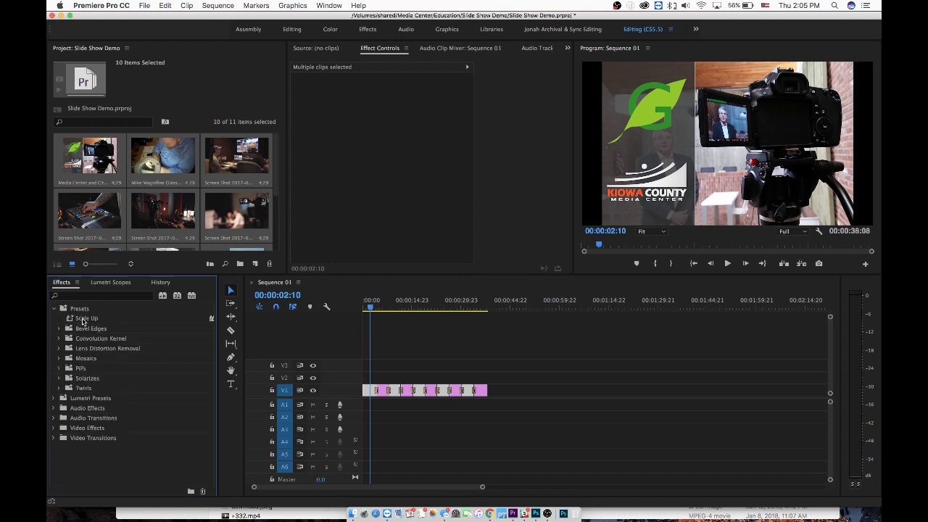
drag(83, 322, 369, 391)
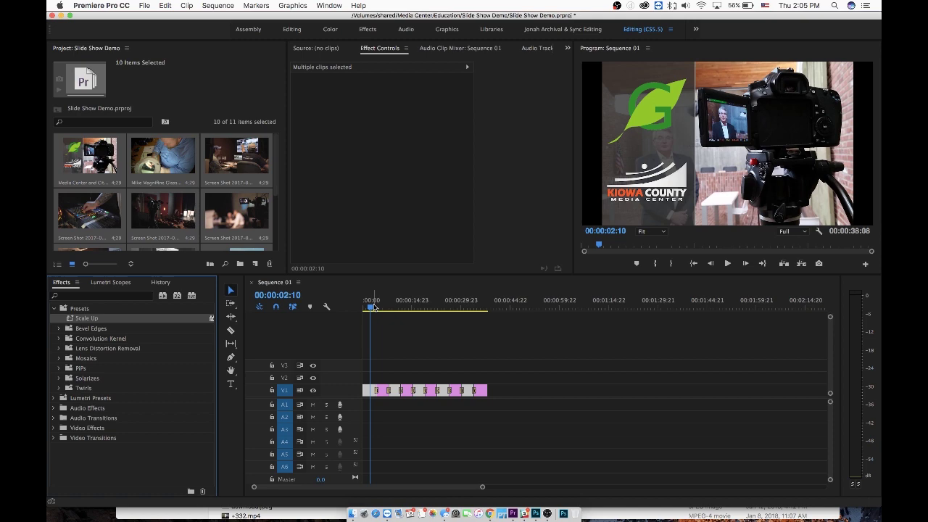
drag(374, 308, 381, 307)
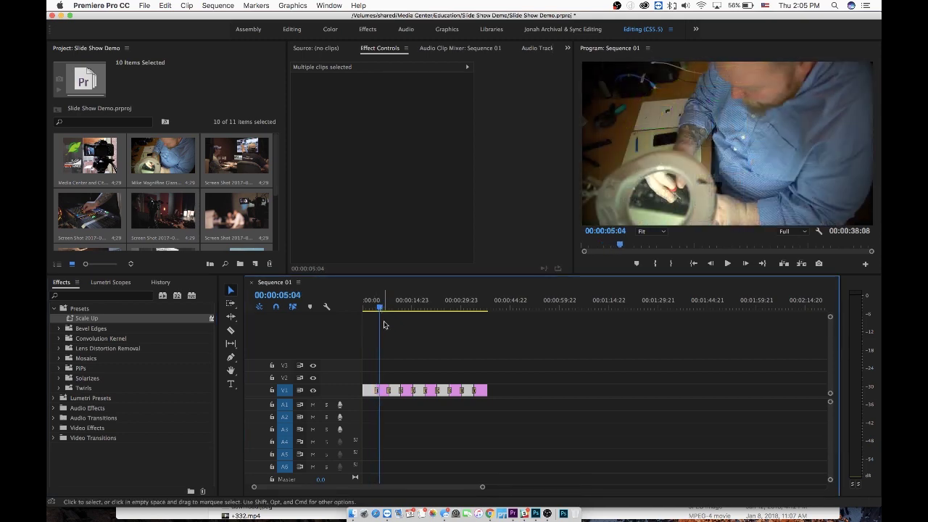
- Keyframe the magnifier clip's Scale from 105 down to 100, placing the end keyframe at the clip's end
click(383, 393)
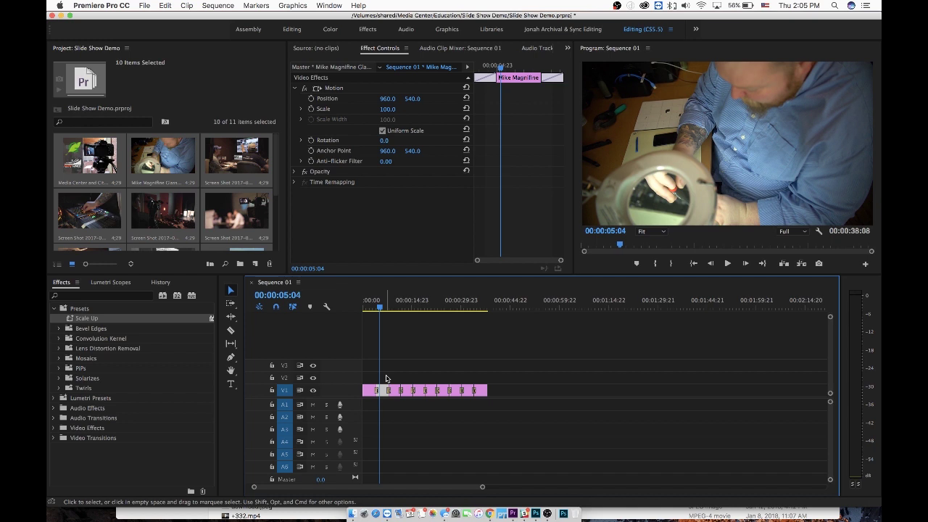
click(311, 109)
click(390, 109)
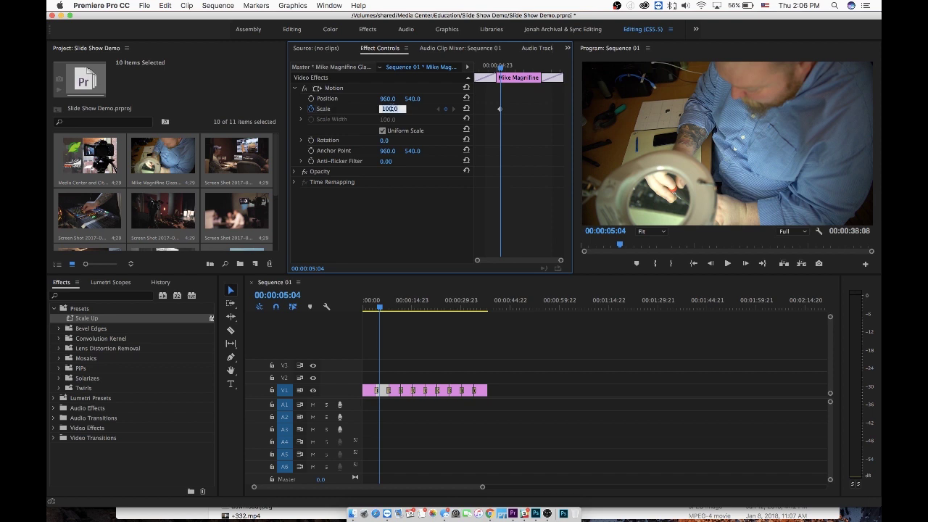
text(105)
key(Return)
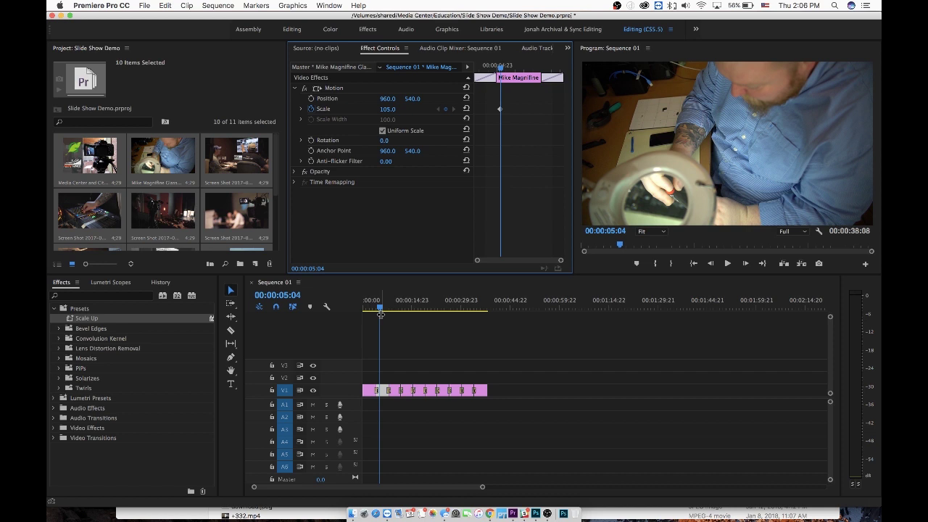
drag(380, 313, 384, 314)
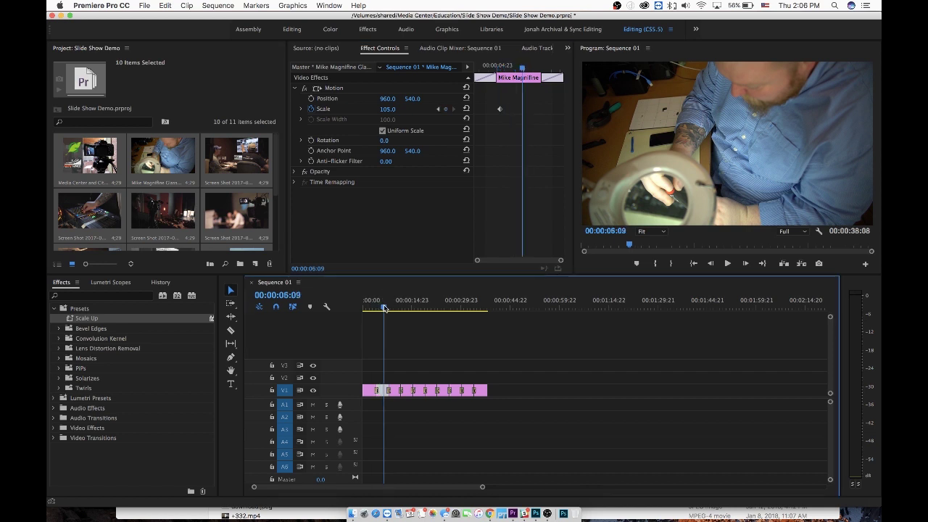
click(389, 109)
text(1)
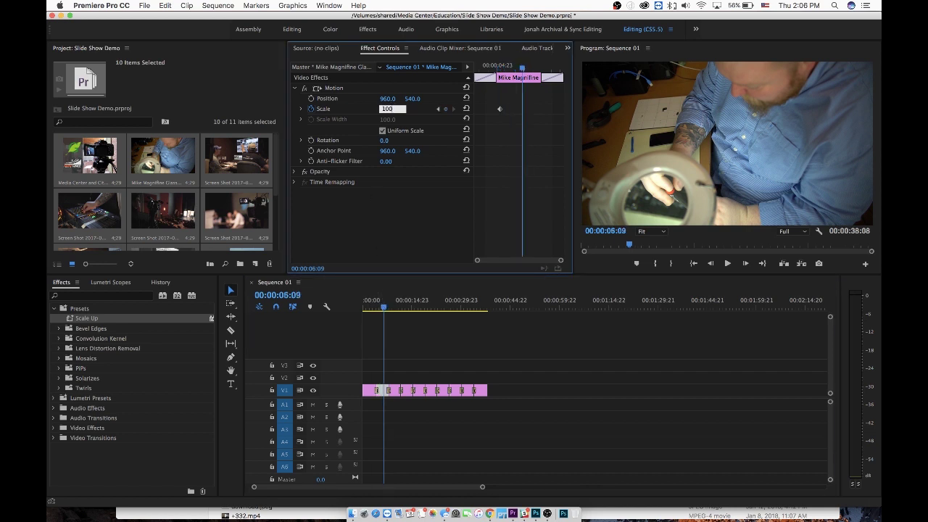
text(00)
key(Return)
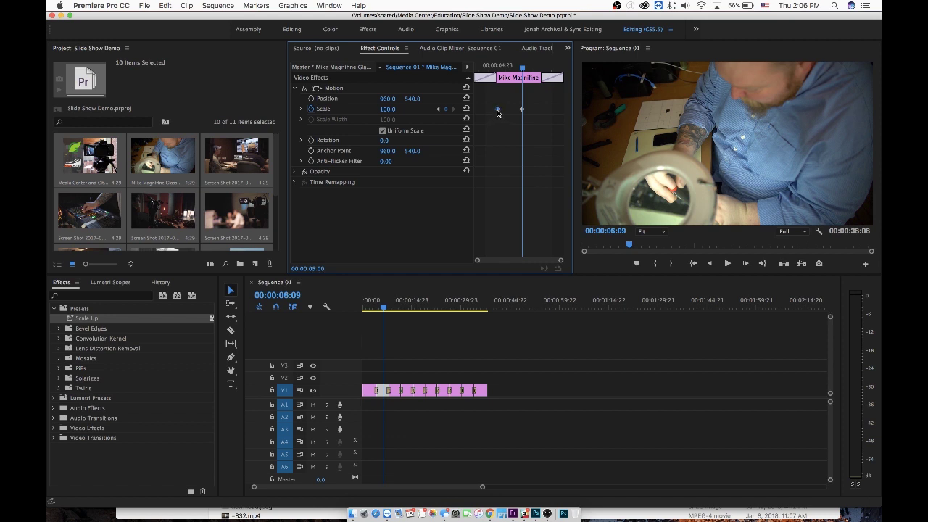
drag(499, 109, 461, 109)
drag(522, 109, 562, 109)
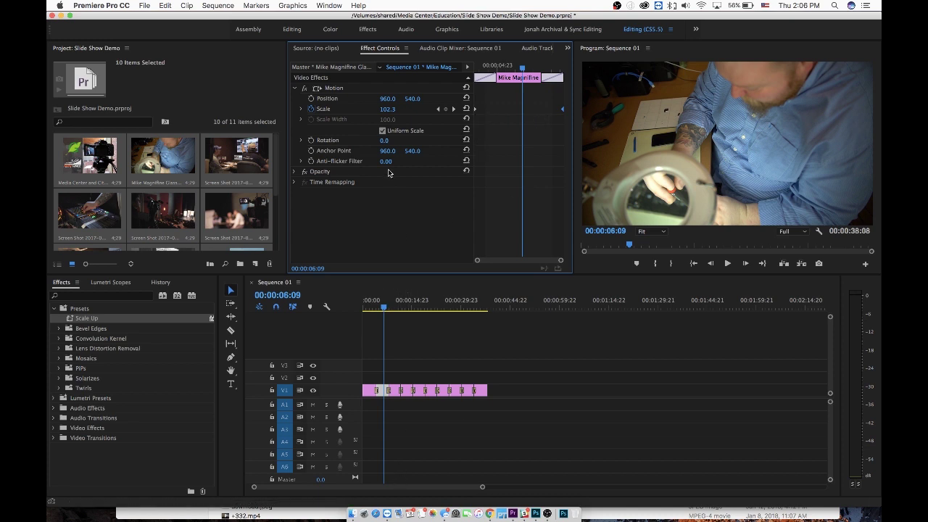
- Save the magnifier clip's Motion settings as the 'Scale Down' preset
click(337, 89)
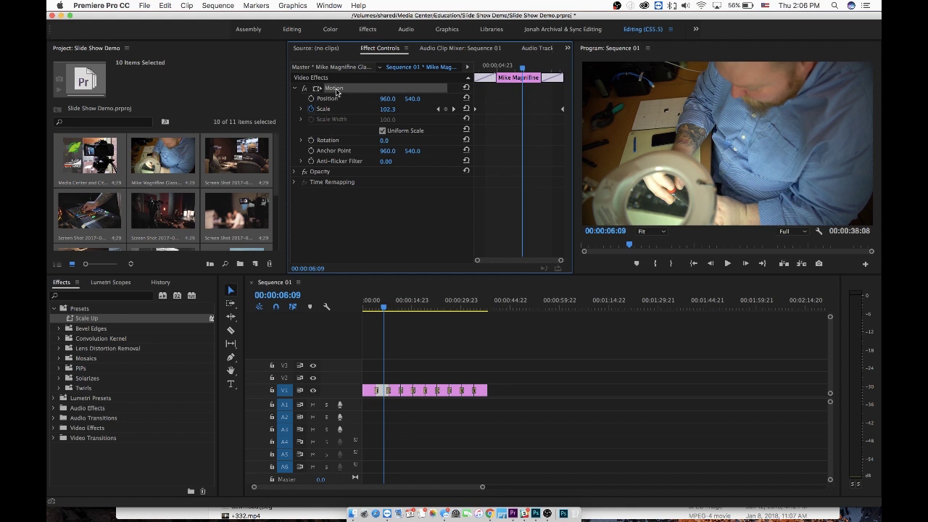
right_click(336, 90)
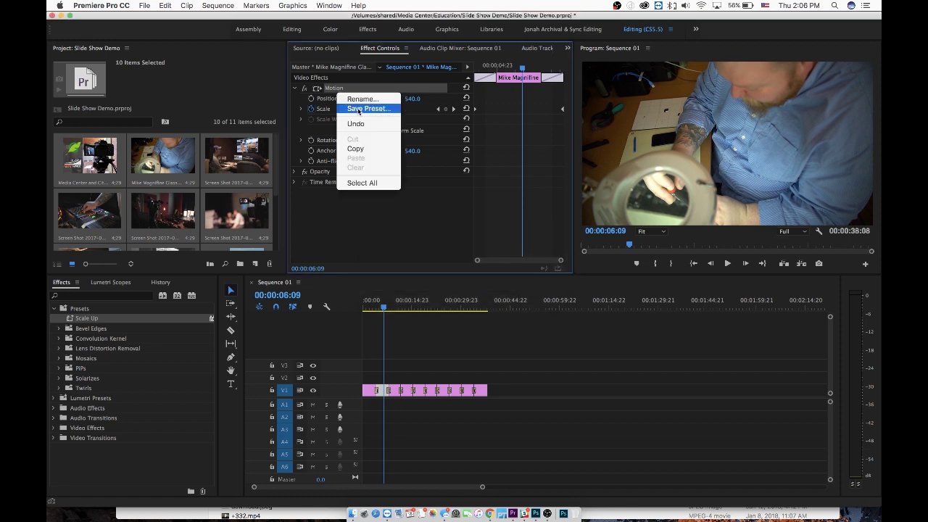
click(358, 109)
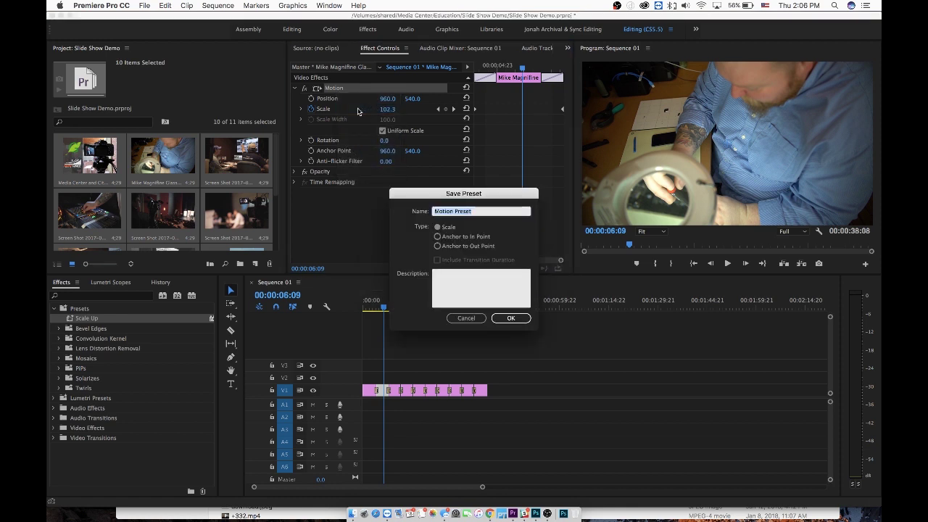
text(Scale Down)
key(Return)
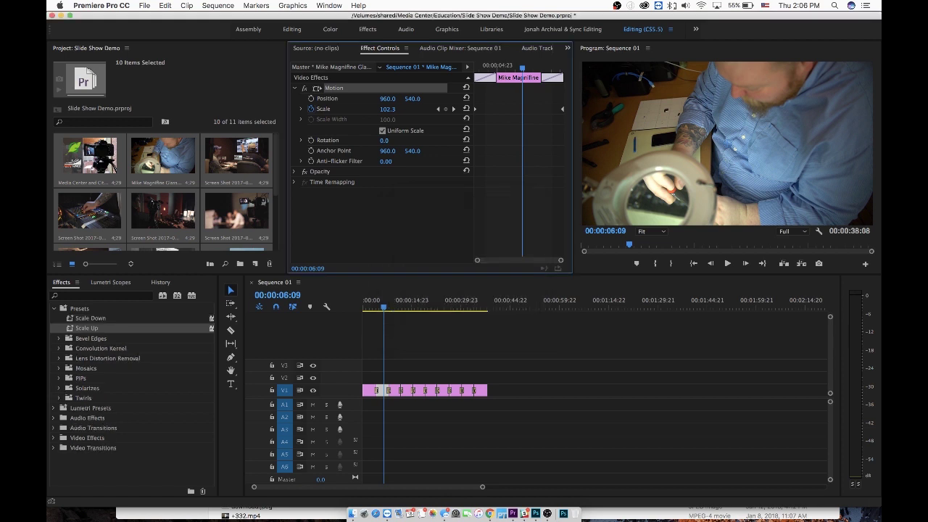
- Select three more clips on V1 and apply the Scale Down preset to them
shift+click(407, 394)
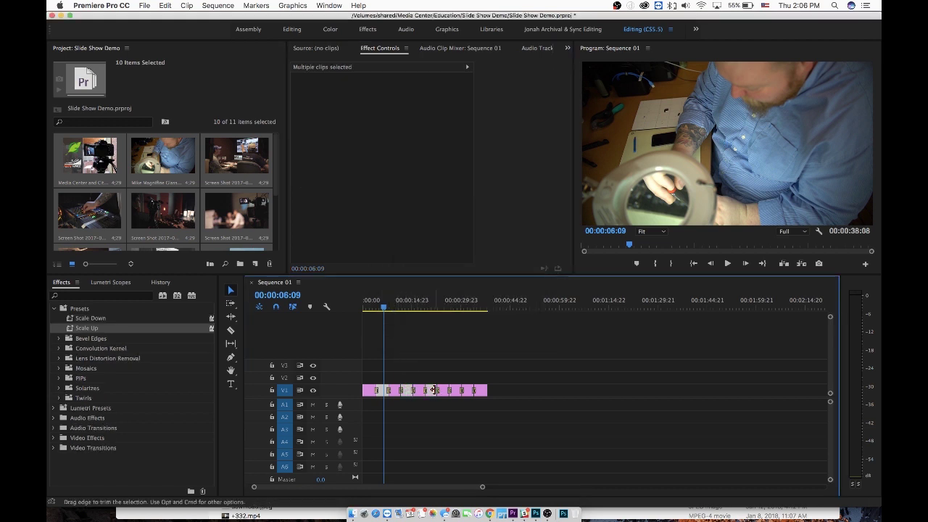
shift+click(448, 391)
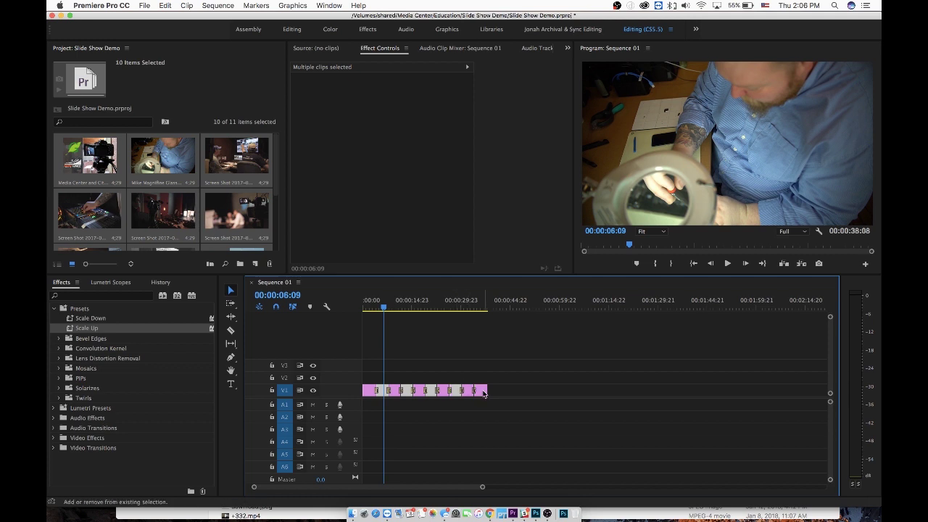
shift+click(482, 392)
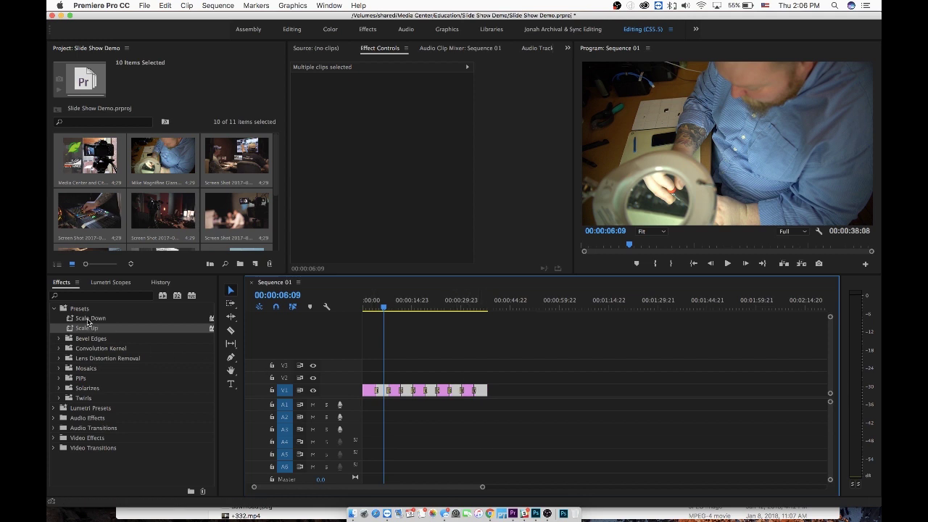
drag(88, 320, 382, 392)
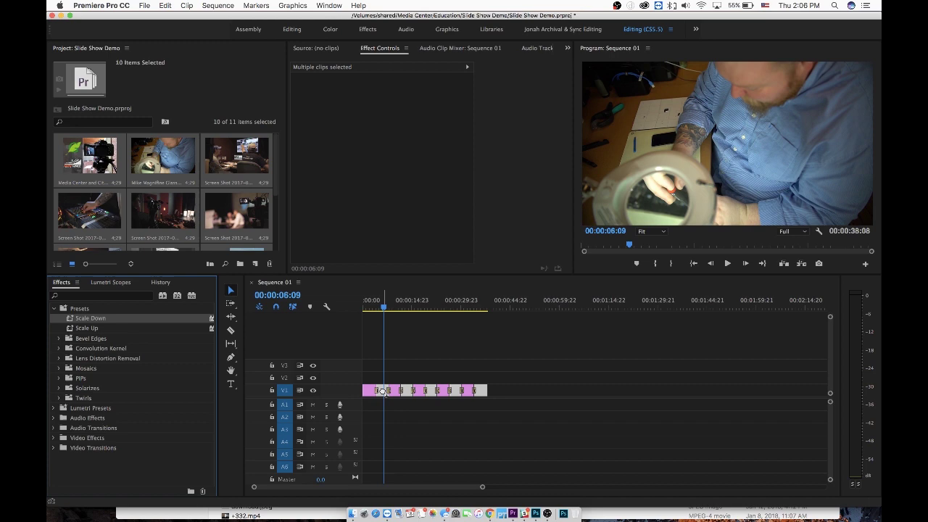
click(367, 305)
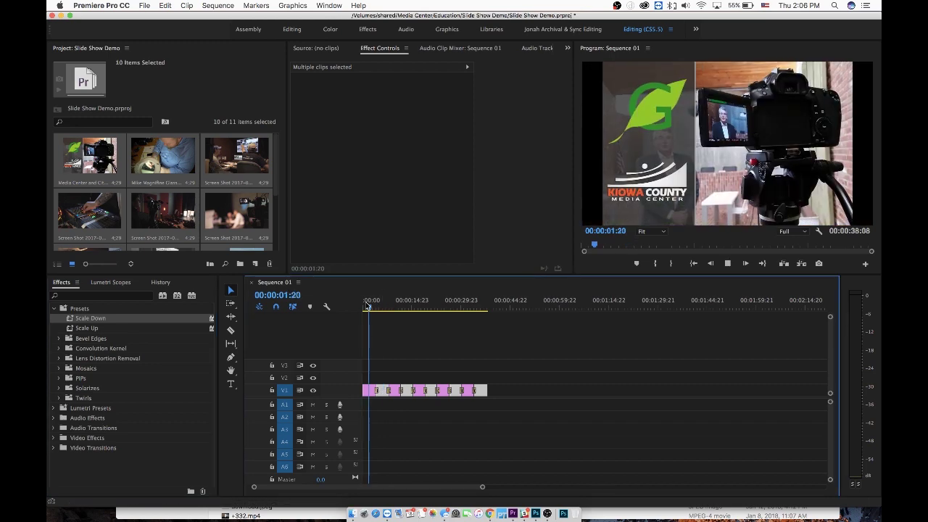